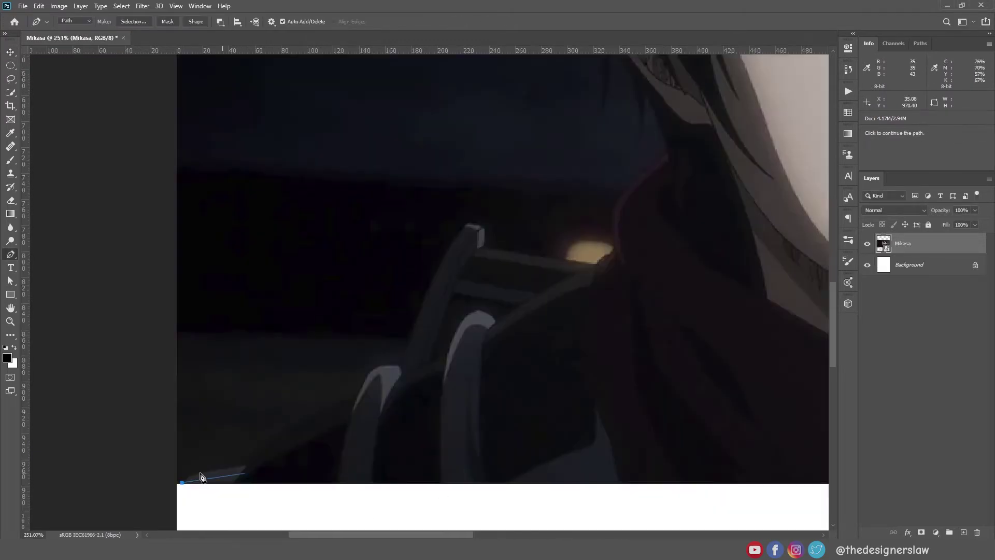
Step: Commit the Mikasa image and trace a pen path along her lower-left edge, shoulder and chair post
{"action": "left_click", "coordinate": [182, 483]}
{"action": "left_click", "coordinate": [202, 473]}
{"action": "left_click", "coordinate": [246, 465]}
{"action": "left_click", "coordinate": [269, 442]}
{"action": "left_click", "coordinate": [358, 392]}
{"action": "left_click", "coordinate": [373, 371]}
{"action": "left_click", "coordinate": [403, 367]}
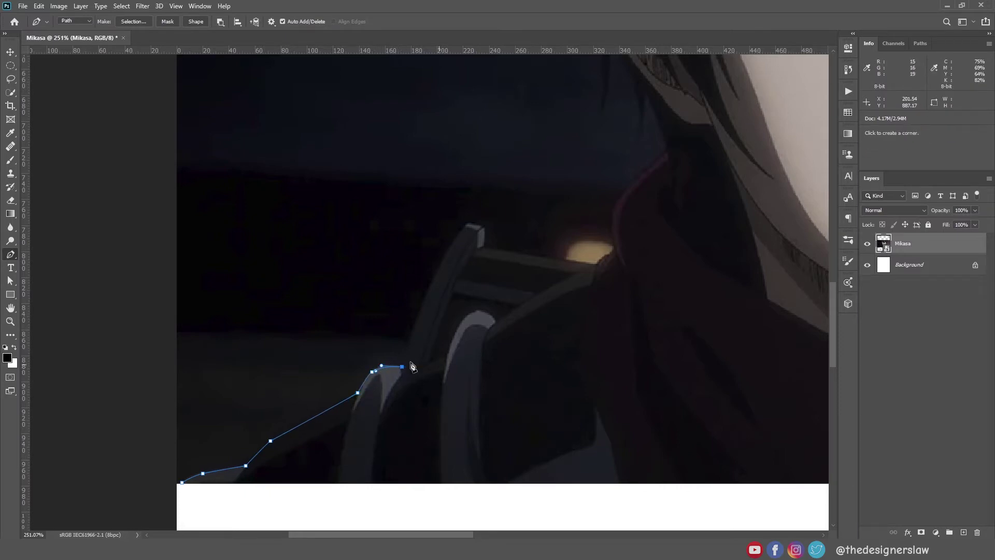
{"action": "left_click_drag", "start_coordinate": [439, 373], "coordinate": [379, 398]}
{"action": "left_click", "coordinate": [407, 250]}
{"action": "left_click", "coordinate": [424, 253]}
{"action": "left_click", "coordinate": [424, 272]}
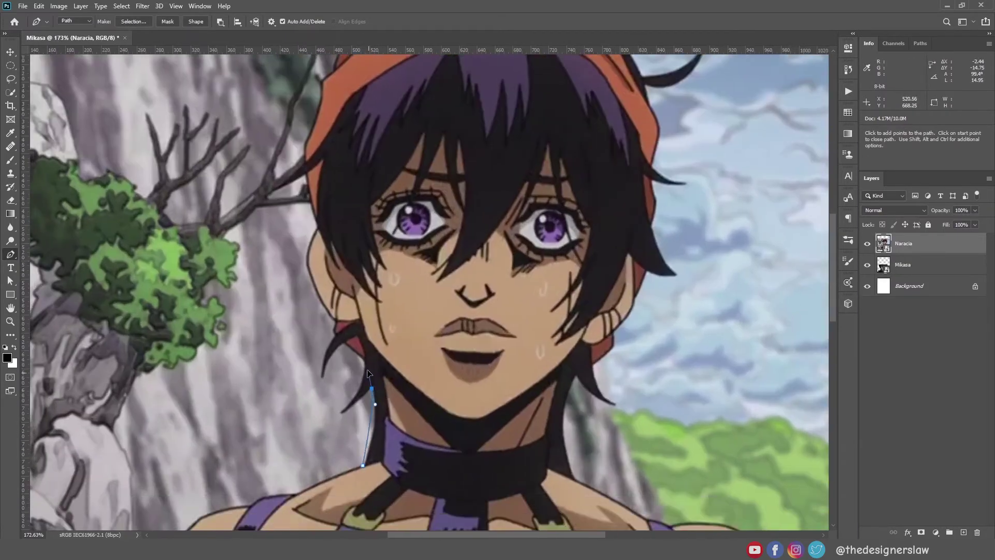
Step: Begin a curved pen path around Narancia's neck outline
{"action": "left_click_drag", "start_coordinate": [342, 412], "coordinate": [334, 417]}
{"action": "left_click_drag", "start_coordinate": [365, 361], "coordinate": [360, 305]}
{"action": "left_click", "coordinate": [324, 377]}
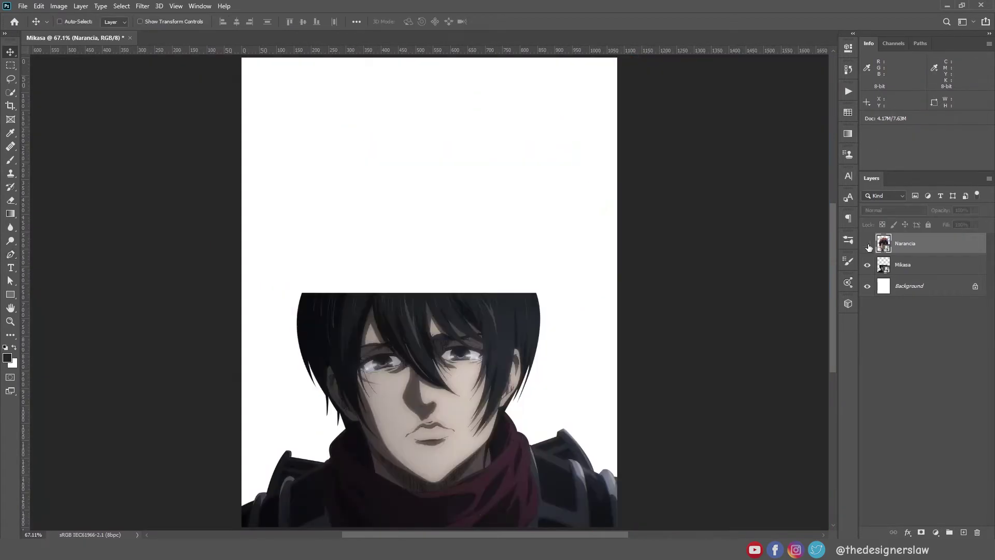
Step: Mask away stray hair tips so only Narancia's bandana and purple hair cover Mikasa's head
{"action": "scroll", "coordinate": [429, 316], "scroll_direction": "up", "scroll_amount": 3}
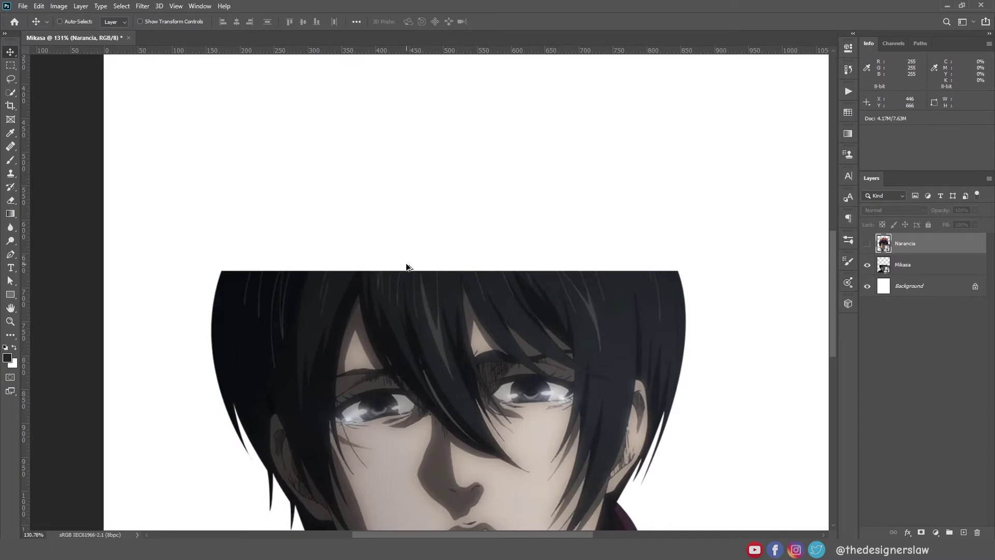
{"action": "scroll", "coordinate": [407, 267], "scroll_direction": "down", "scroll_amount": 4}
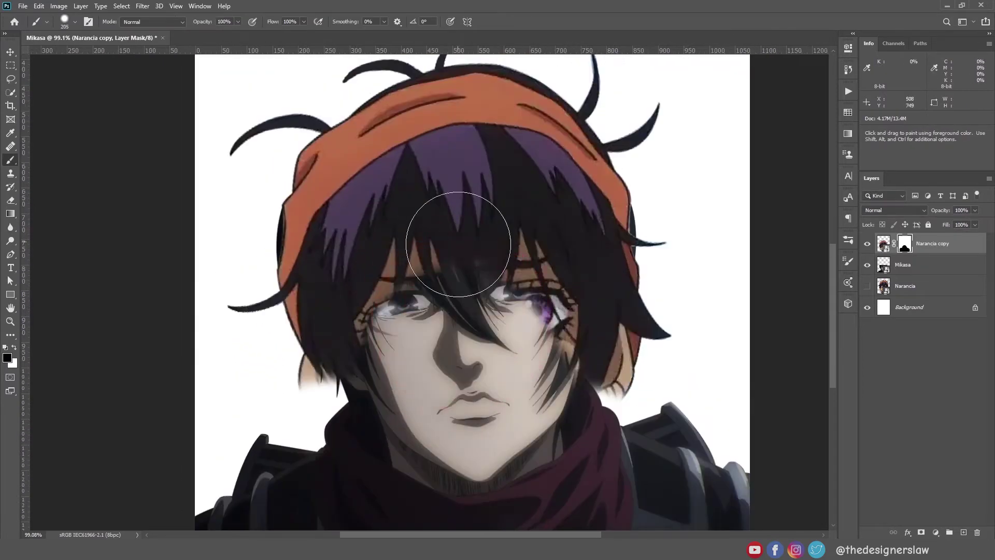
{"action": "key", "text": "bracketleft"}
{"action": "key", "text": "bracketleft"}
{"action": "key", "text": "bracketleft"}
{"action": "key", "text": "bracketleft"}
{"action": "key", "text": "bracketleft"}
{"action": "key", "text": "bracketleft"}
{"action": "mouse_move", "coordinate": [373, 290]}
{"action": "left_mouse_down"}
{"action": "mouse_move", "coordinate": [278, 362]}
{"action": "mouse_move", "coordinate": [330, 363]}
{"action": "left_mouse_up"}
{"action": "scroll", "coordinate": [321, 363], "scroll_direction": "up", "scroll_amount": 2}
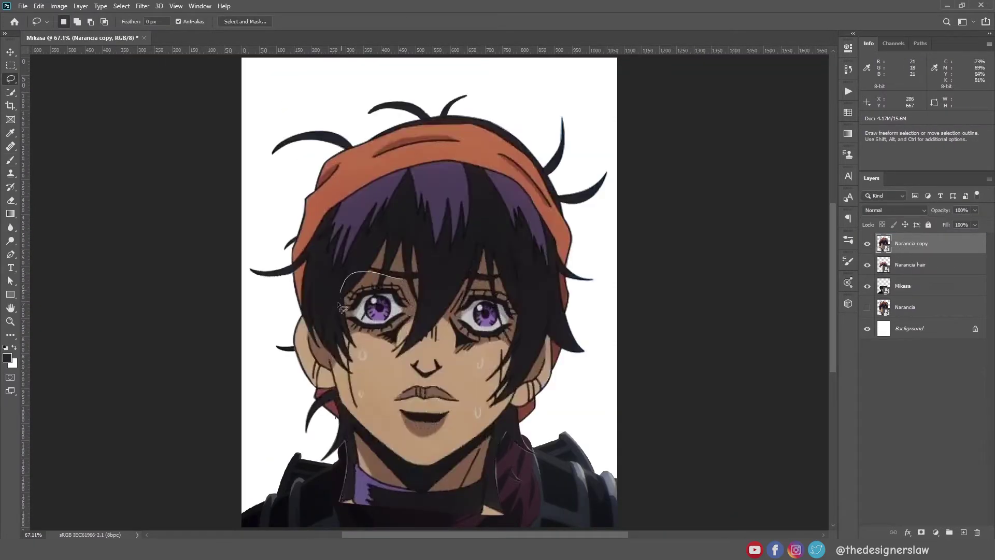
Step: Lasso both of Narancia's eyes, place them over Mikasa's eyes, and mask the eyelids to reveal her lashes
{"action": "mouse_move", "coordinate": [338, 305]}
{"action": "left_mouse_down"}
{"action": "mouse_move", "coordinate": [397, 331]}
{"action": "mouse_move", "coordinate": [405, 284]}
{"action": "left_mouse_up"}
{"action": "mouse_move", "coordinate": [496, 280]}
{"action": "left_mouse_down"}
{"action": "mouse_move", "coordinate": [461, 291]}
{"action": "mouse_move", "coordinate": [481, 341]}
{"action": "left_mouse_up"}
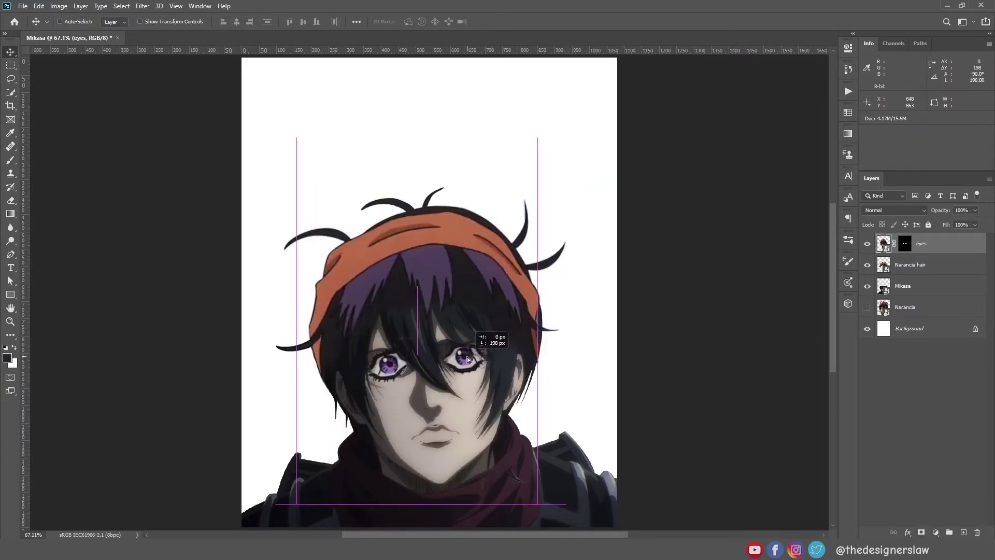
{"action": "left_click_drag", "start_coordinate": [484, 340], "coordinate": [488, 342]}
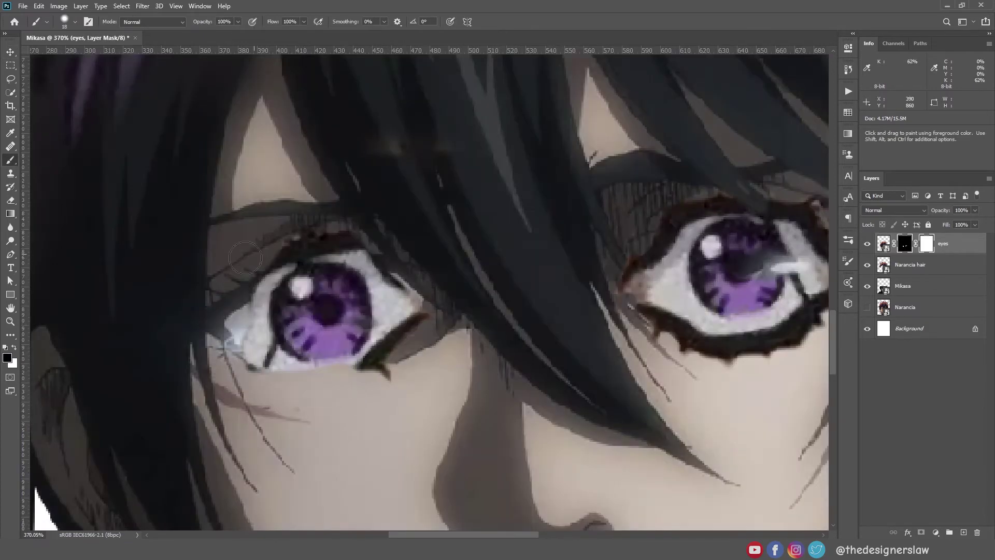
{"action": "mouse_move", "coordinate": [245, 258]}
{"action": "left_mouse_down"}
{"action": "mouse_move", "coordinate": [275, 374]}
{"action": "mouse_move", "coordinate": [318, 383]}
{"action": "mouse_move", "coordinate": [373, 223]}
{"action": "mouse_move", "coordinate": [297, 234]}
{"action": "mouse_move", "coordinate": [269, 264]}
{"action": "mouse_move", "coordinate": [326, 245]}
{"action": "mouse_move", "coordinate": [395, 315]}
{"action": "left_mouse_up"}
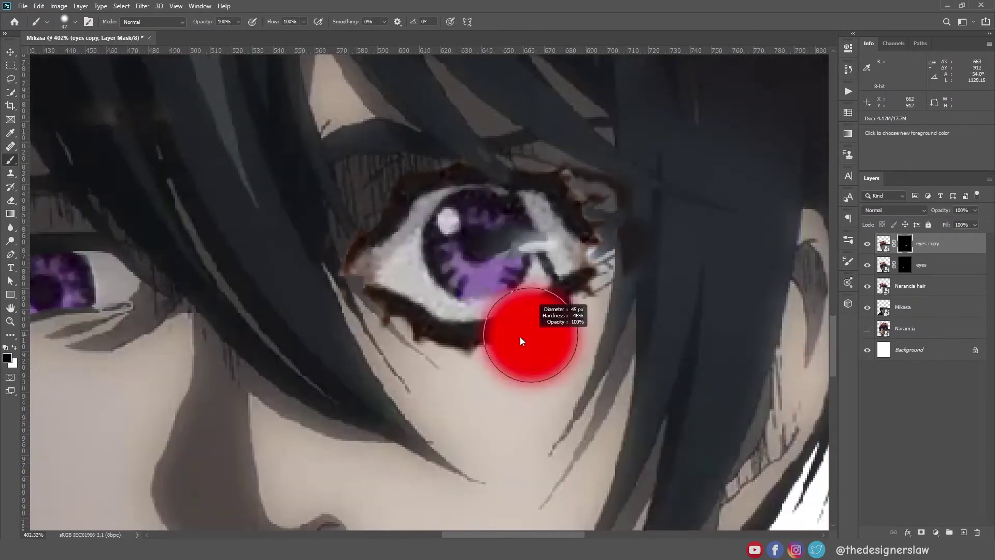
Step: Duplicate the eyes layer and check both the eyes and eyes copy layers
{"action": "key", "text": "ctrl+0"}
{"action": "left_click", "coordinate": [867, 264]}
{"action": "left_click", "coordinate": [867, 264]}
{"action": "left_click", "coordinate": [867, 244]}
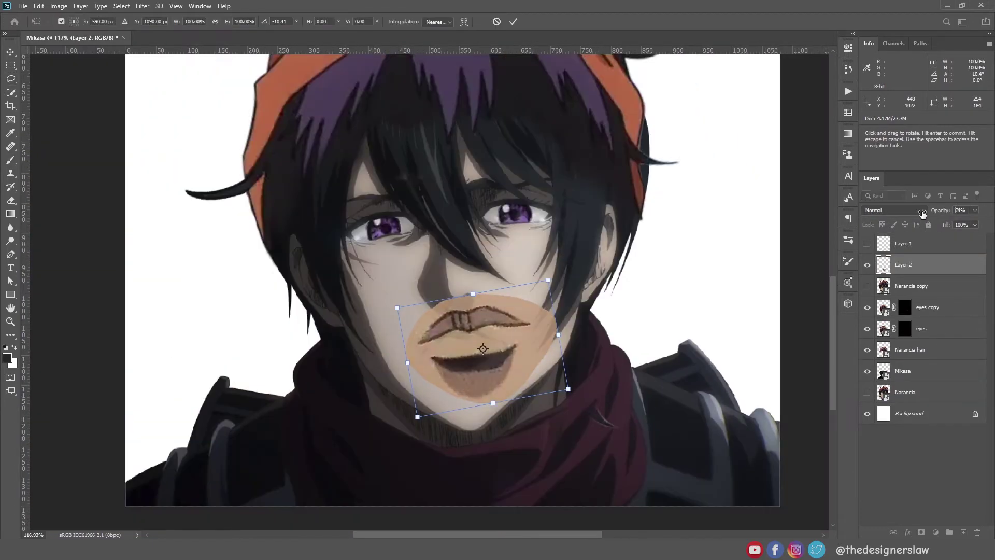
Step: Draw lip line art on a Lips layer, using the Narancia copy's mouth as reference
{"action": "scroll", "coordinate": [474, 371], "scroll_direction": "up", "scroll_amount": 3}
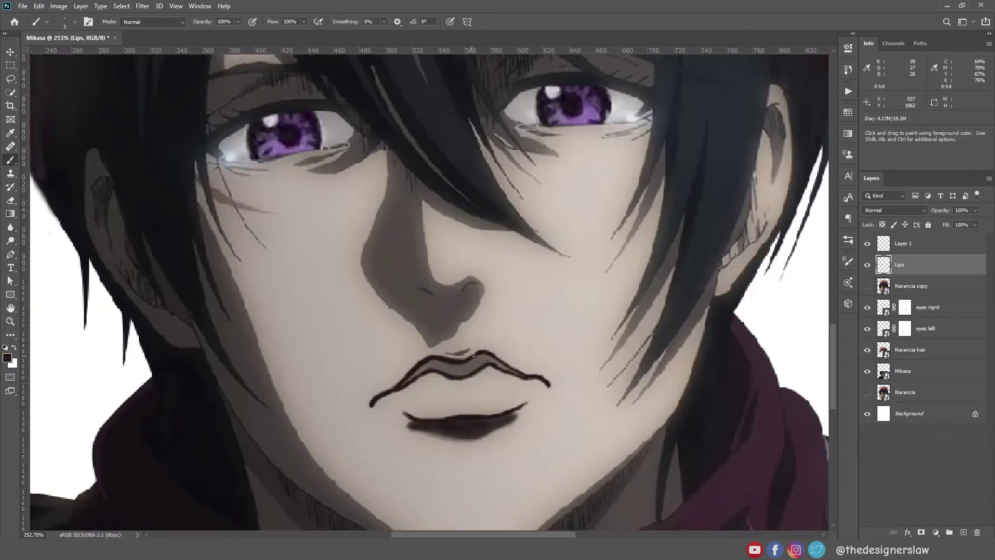
{"action": "key", "text": "bracketleft"}
{"action": "scroll", "coordinate": [473, 355], "scroll_direction": "up", "scroll_amount": 2}
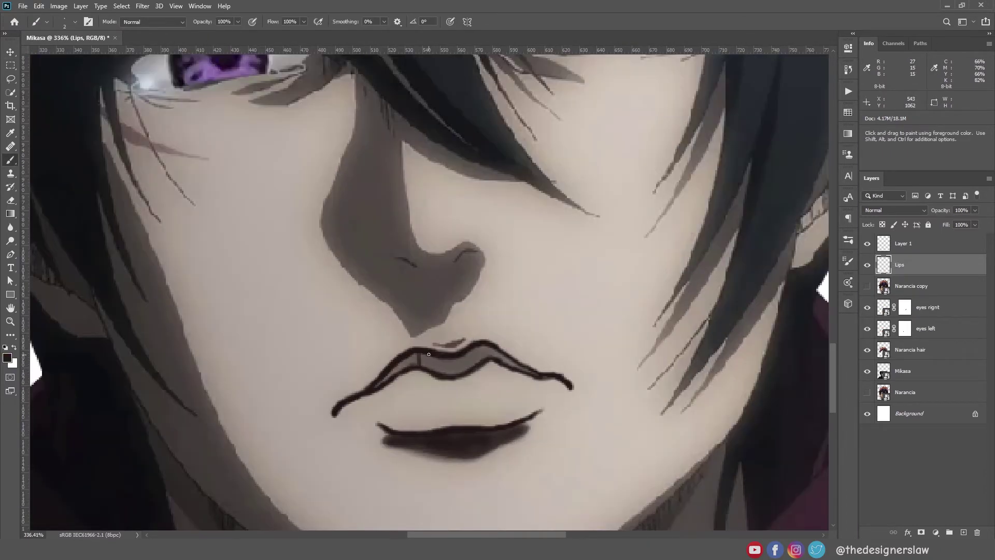
{"action": "key", "text": "ctrl+0"}
{"action": "left_click", "coordinate": [868, 286]}
{"action": "scroll", "coordinate": [515, 290], "scroll_direction": "up", "scroll_amount": 3}
{"action": "left_click_drag", "start_coordinate": [526, 259], "coordinate": [514, 292]}
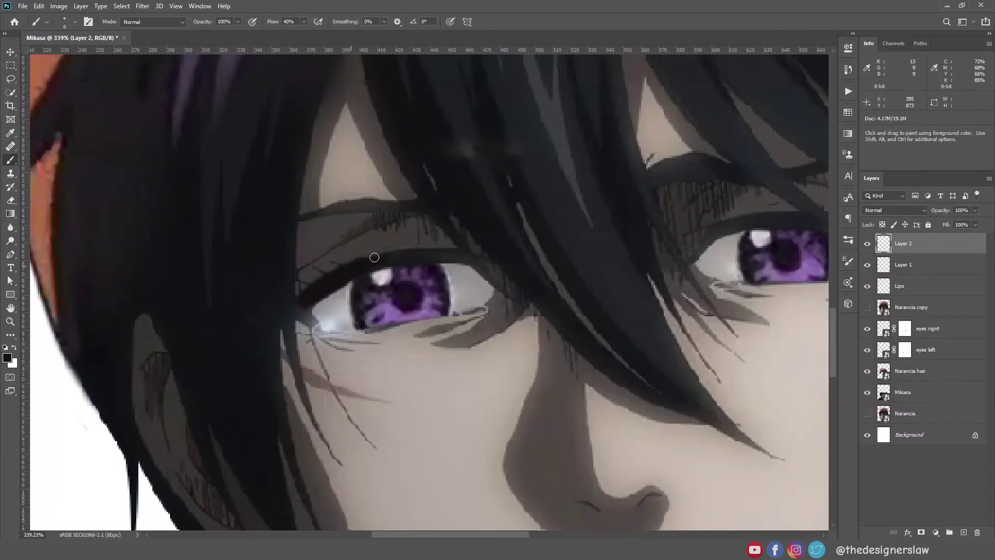
Step: Paint a dark lower-eyelid line and small lashes beneath it
{"action": "right_click", "coordinate": [375, 257], "text": "alt"}
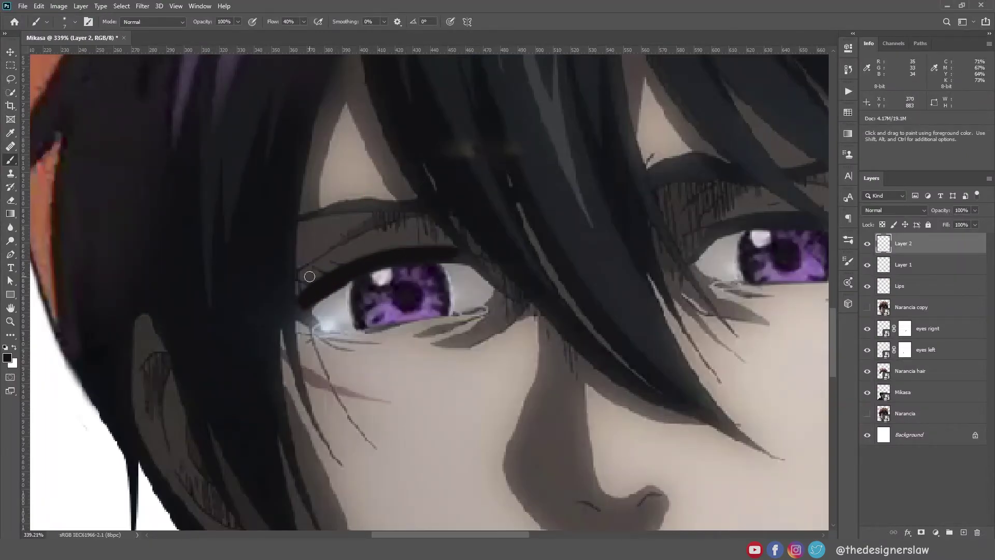
{"action": "left_click_drag", "start_coordinate": [318, 337], "coordinate": [441, 321]}
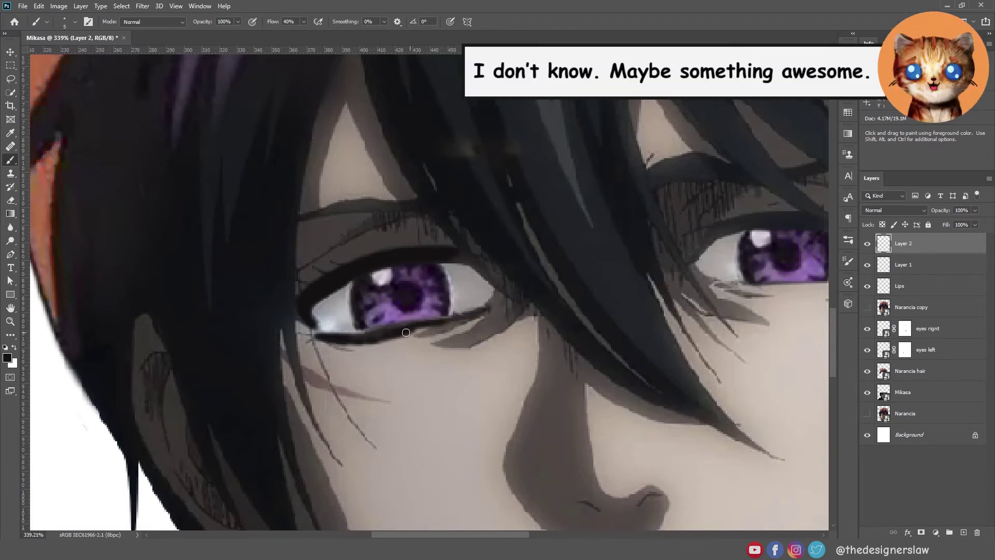
{"action": "mouse_move", "coordinate": [301, 329]}
{"action": "left_mouse_down"}
{"action": "mouse_move", "coordinate": [301, 341]}
{"action": "mouse_move", "coordinate": [323, 341]}
{"action": "left_mouse_up"}
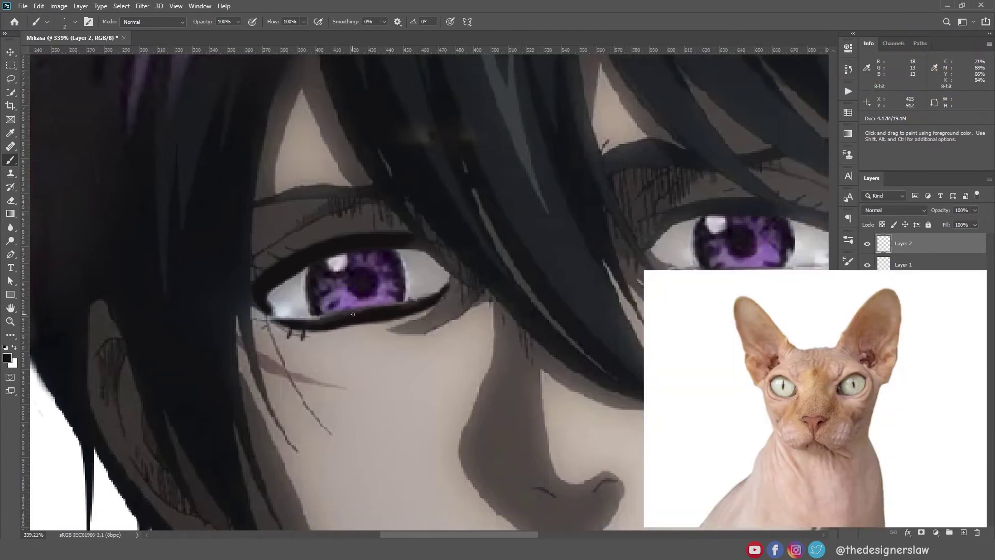
{"action": "left_click_drag", "start_coordinate": [352, 325], "coordinate": [349, 333]}
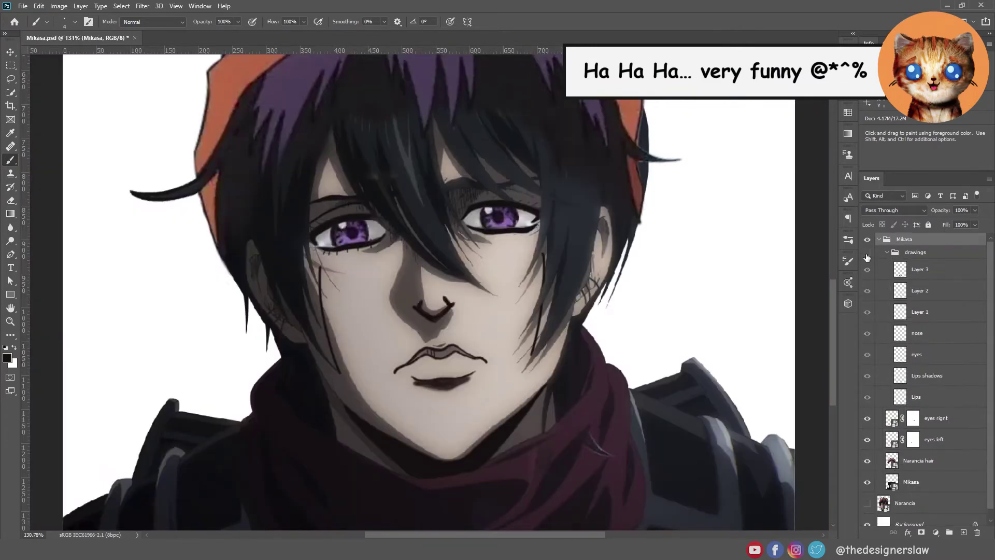
Step: Compare the line art against the original by toggling it and soloing the Mikasa layer
{"action": "left_click", "coordinate": [867, 255]}
{"action": "left_click", "coordinate": [867, 254]}
{"action": "left_click", "coordinate": [867, 254]}
{"action": "left_click", "coordinate": [868, 254]}
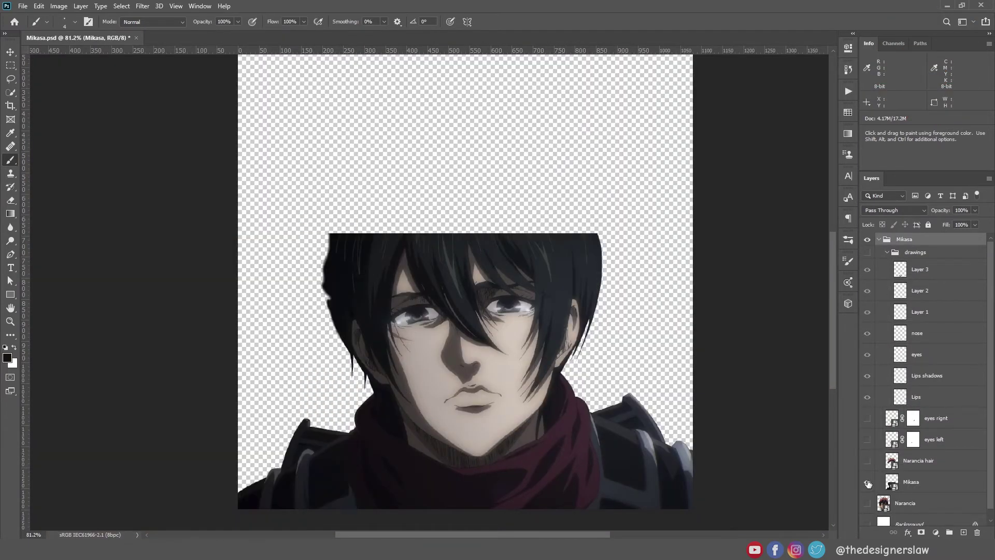
{"action": "left_click", "coordinate": [867, 482], "text": "alt"}
{"action": "left_click", "coordinate": [868, 482], "text": "alt"}
{"action": "left_click", "coordinate": [867, 482], "text": "alt"}
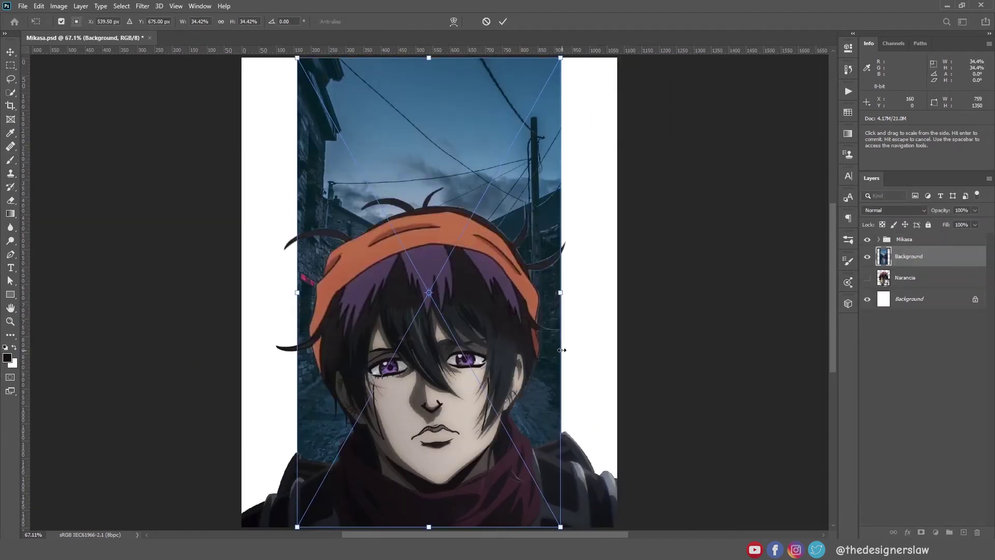
{"action": "scroll", "coordinate": [562, 350], "scroll_direction": "down", "scroll_amount": 5}
Step: Resize the Fire 1 image to fit the canvas and blend it in Screen mode
{"action": "left_click_drag", "start_coordinate": [395, 167], "coordinate": [309, 139]}
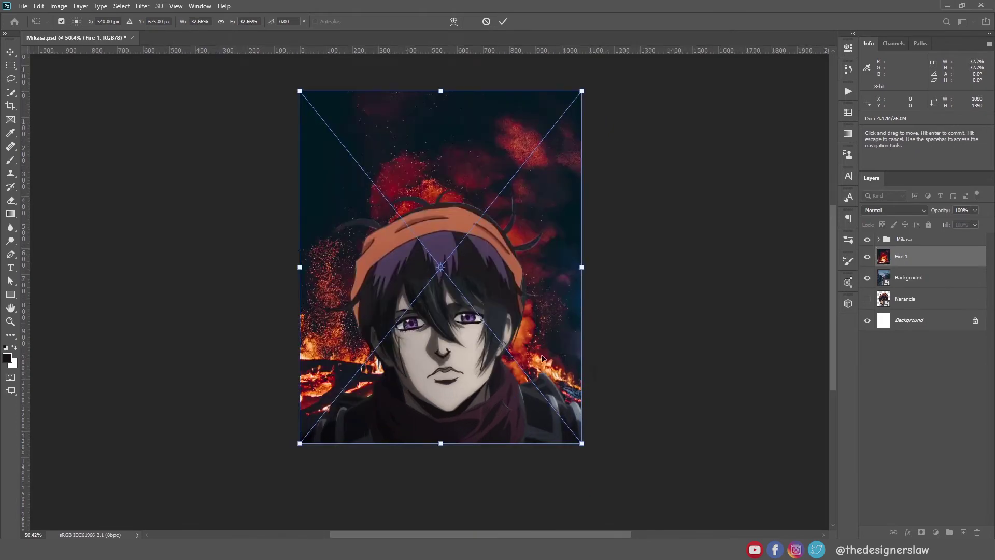
{"action": "left_click", "coordinate": [894, 210]}
{"action": "left_click", "coordinate": [882, 306]}
{"action": "key", "text": "Return"}
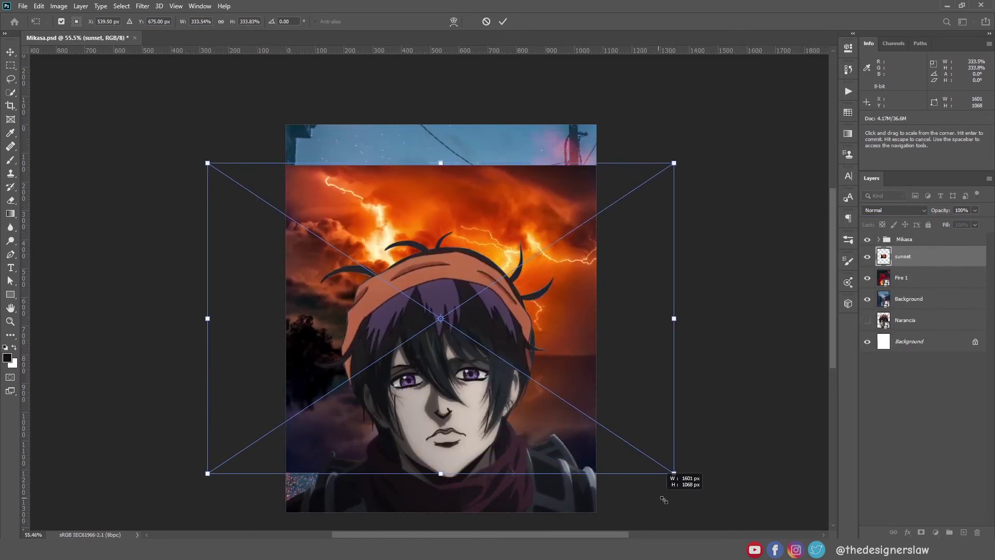
Step: Scale up and raise the sunset image, and set the Lightning layer to Screen
{"action": "left_click_drag", "start_coordinate": [671, 471], "coordinate": [709, 496]}
{"action": "left_click_drag", "start_coordinate": [537, 454], "coordinate": [536, 436]}
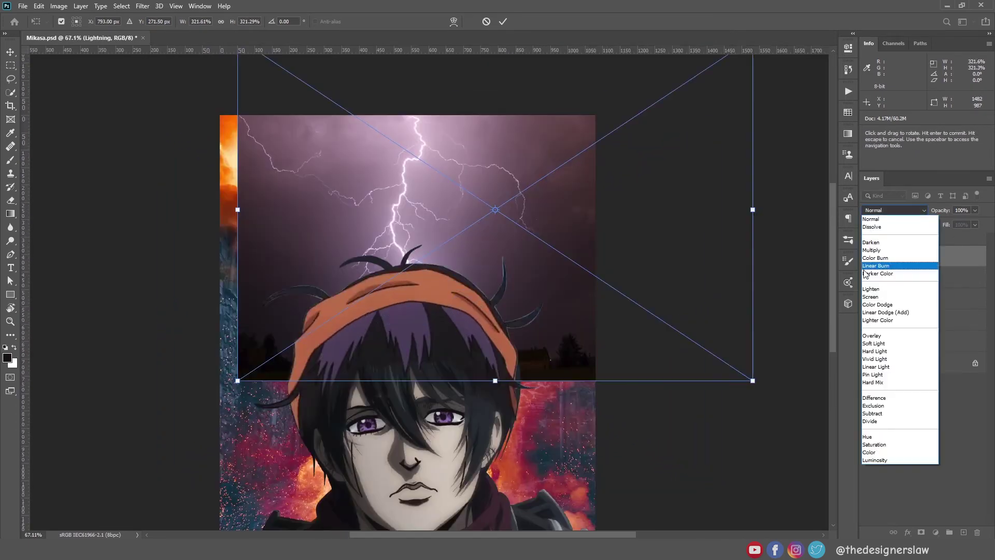
{"action": "left_click", "coordinate": [881, 306]}
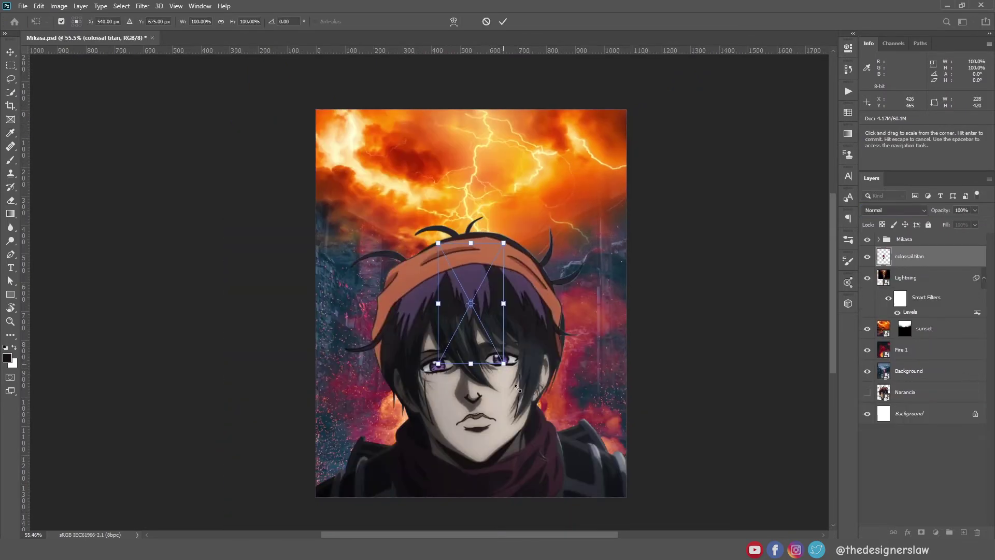
Step: Resize the Colossal Titan image and commit the lil bomber plane placement
{"action": "left_click_drag", "start_coordinate": [548, 410], "coordinate": [611, 492]}
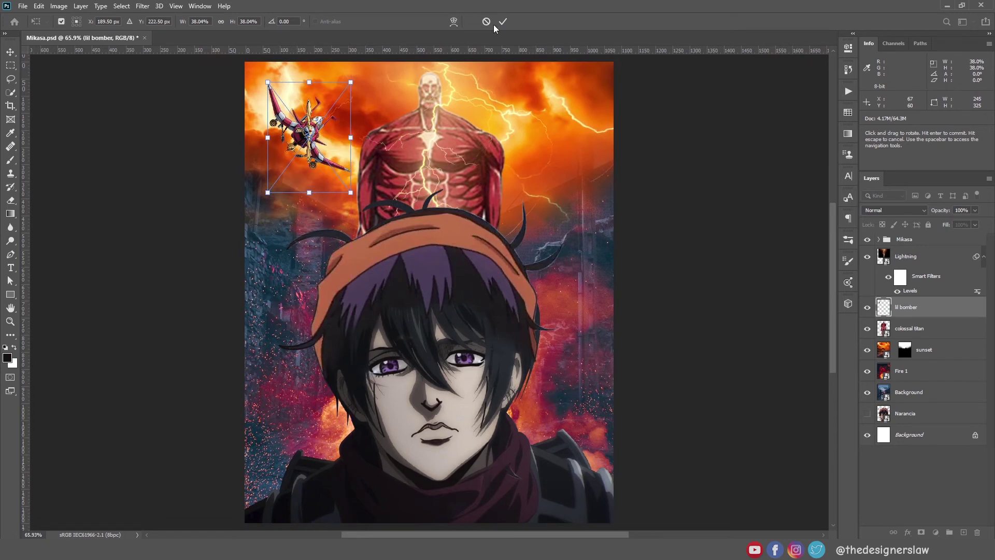
{"action": "left_click", "coordinate": [503, 22]}
{"action": "key", "text": "b"}
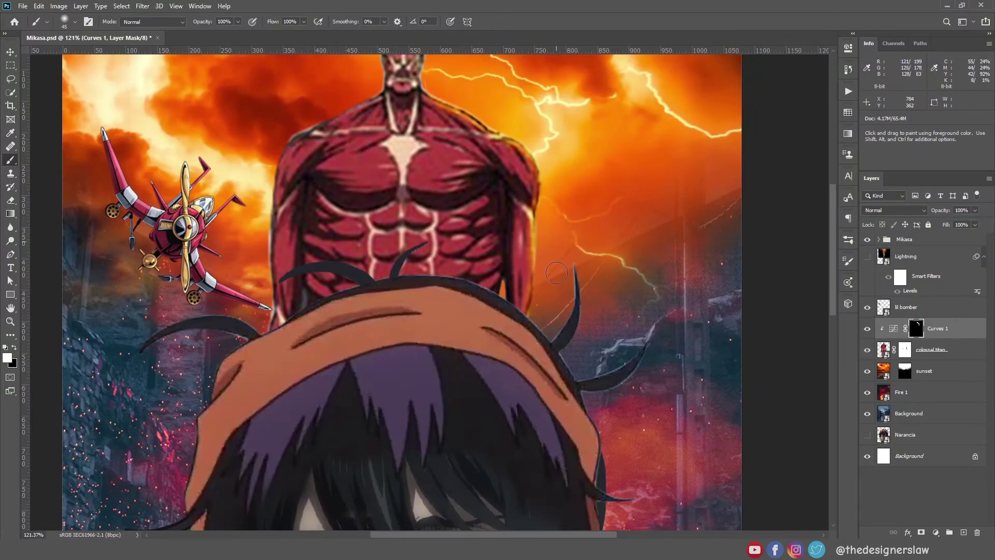
Step: Paint white on the Curves 1 mask to brighten the Colossal Titan's edges and chest
{"action": "left_click_drag", "start_coordinate": [544, 231], "coordinate": [525, 306]}
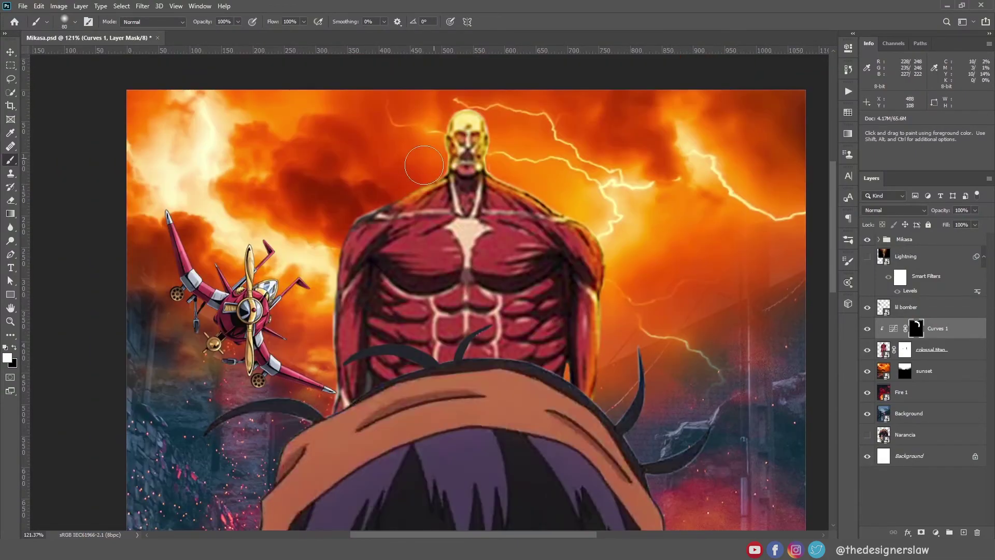
{"action": "left_click_drag", "start_coordinate": [384, 212], "coordinate": [322, 211]}
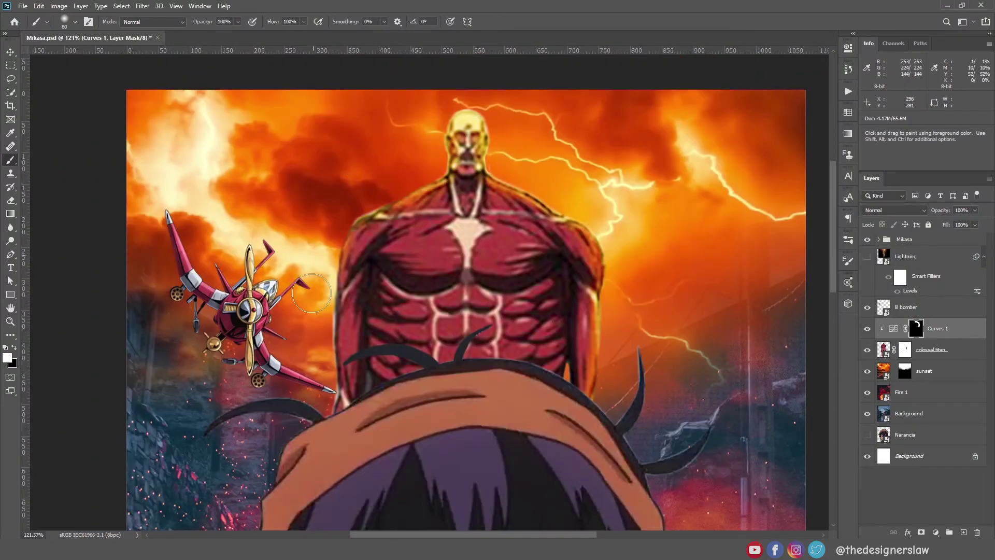
{"action": "left_click_drag", "start_coordinate": [332, 280], "coordinate": [317, 222]}
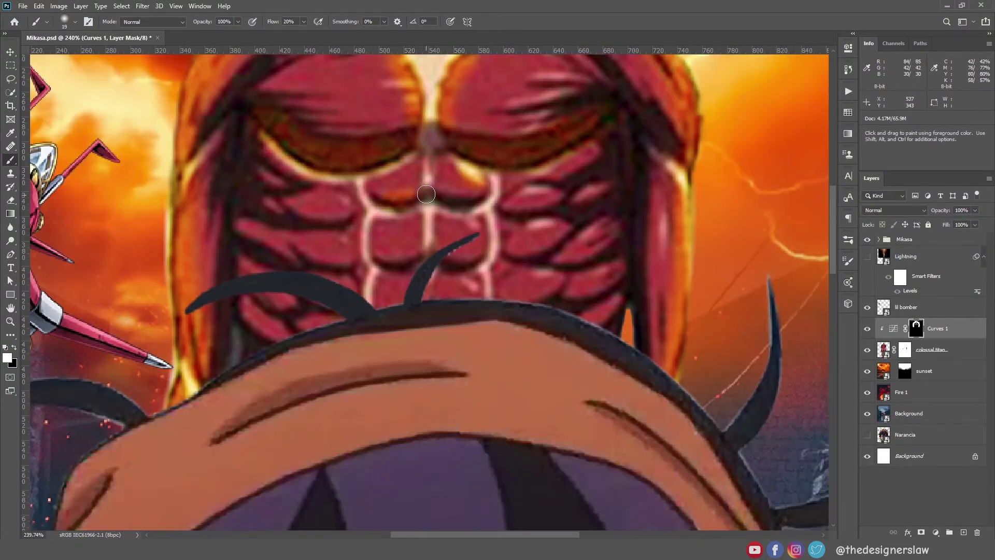
{"action": "key", "text": "bracketleft"}
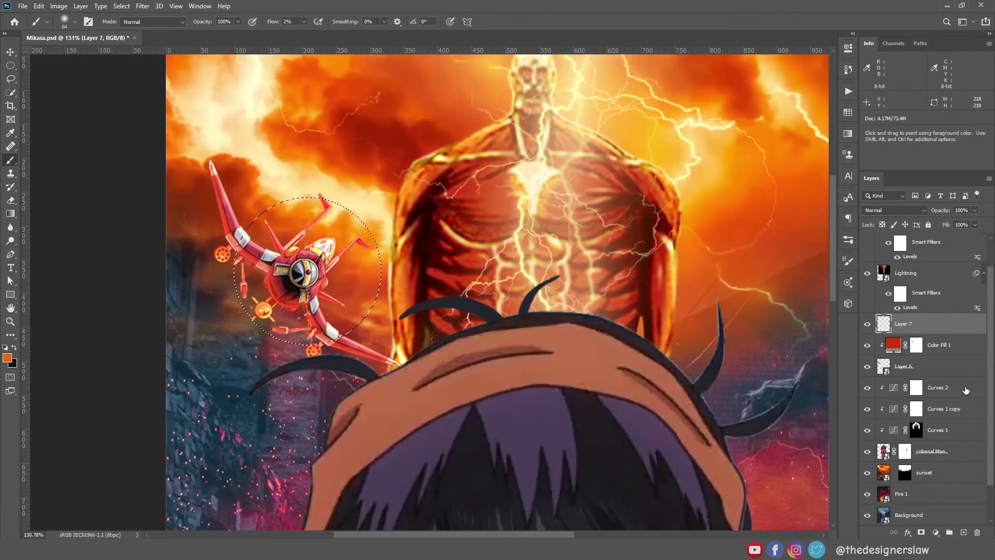
Step: Add an orange glow on a new Screen layer and swap to the glowing red-green titan copy
{"action": "left_click", "coordinate": [308, 271]}
{"action": "left_click", "coordinate": [894, 210]}
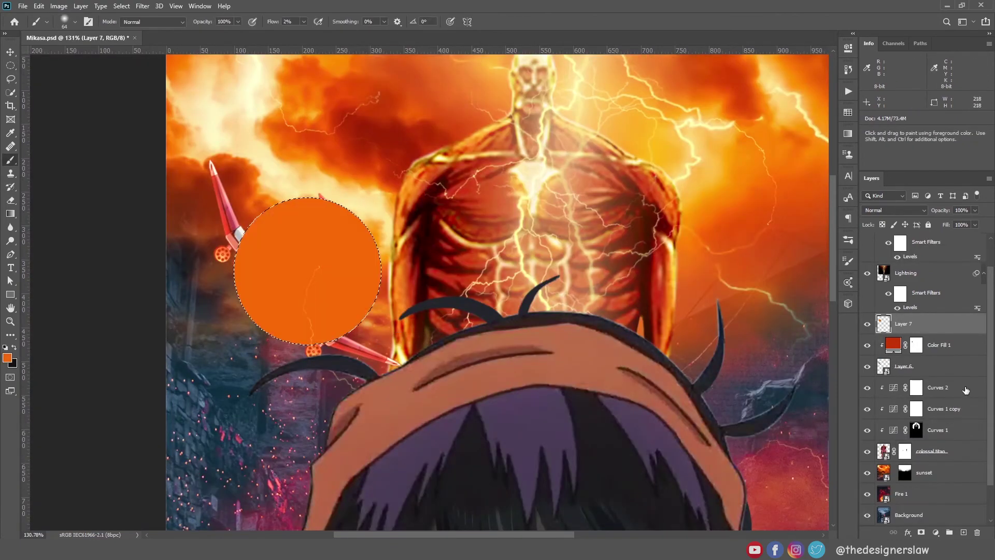
{"action": "left_click", "coordinate": [871, 296]}
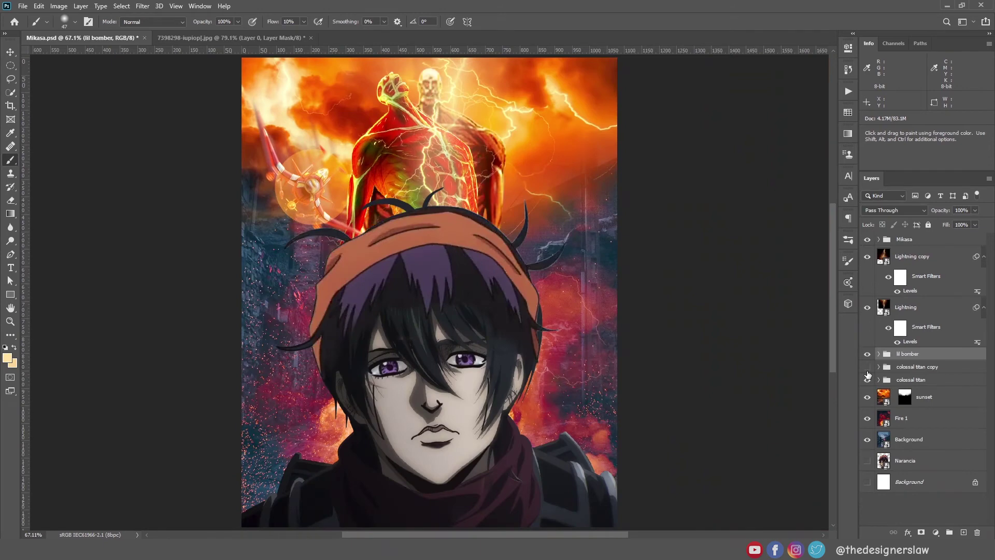
{"action": "left_click", "coordinate": [867, 368]}
{"action": "left_click", "coordinate": [867, 367]}
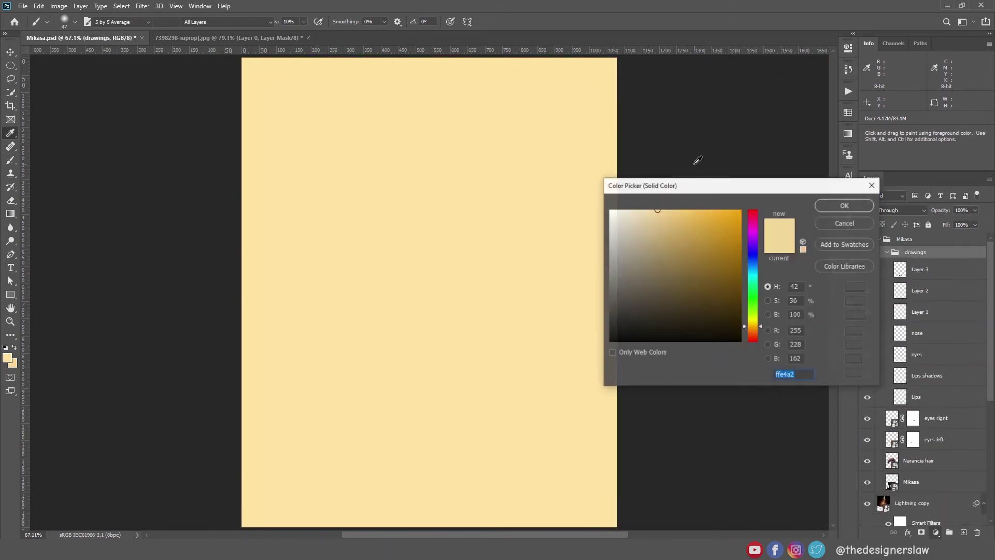
Step: Add a sampled red-brown Solid Color fill in Linear Dodge (Add) with an inverted mask
{"action": "left_click", "coordinate": [841, 207]}
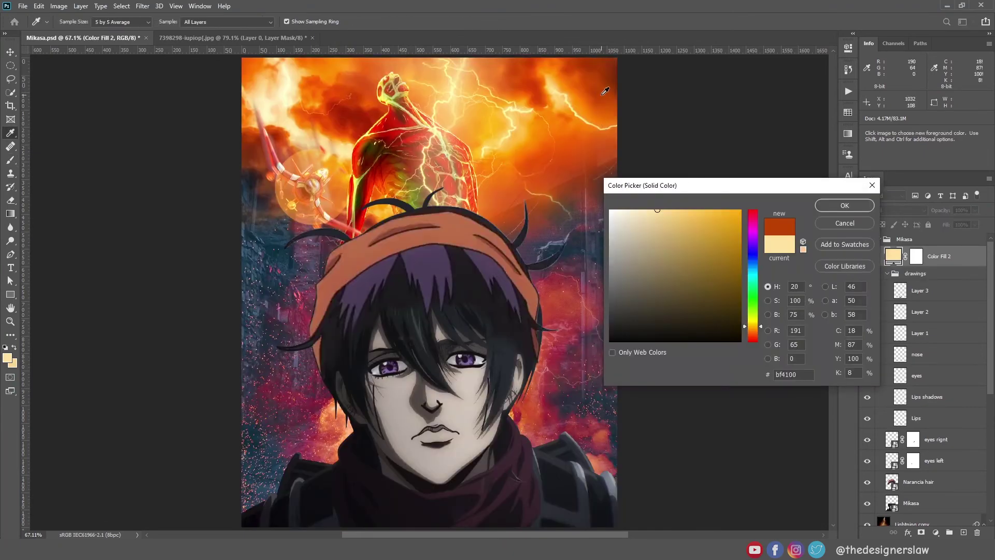
{"action": "left_click", "coordinate": [611, 88]}
{"action": "left_click", "coordinate": [845, 205]}
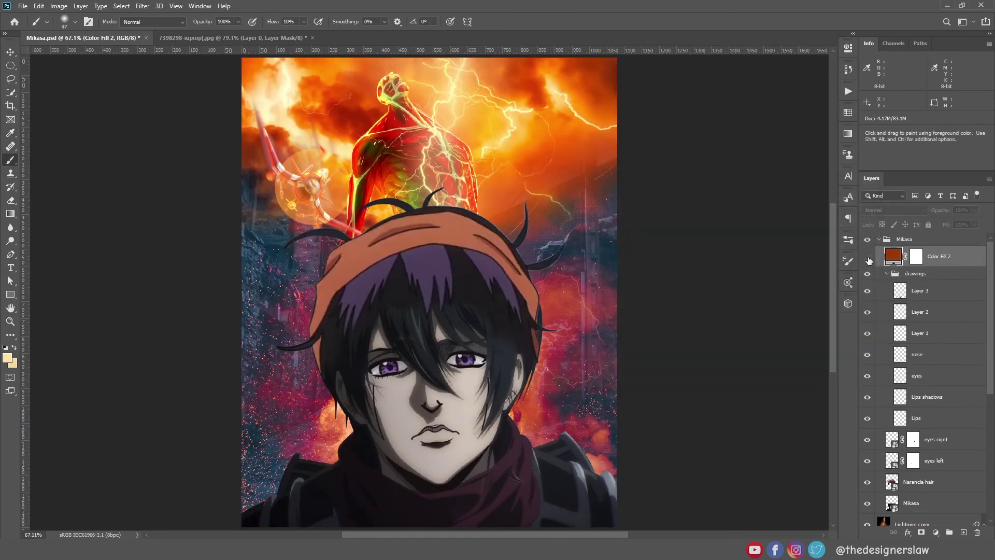
{"action": "left_click", "coordinate": [894, 210]}
{"action": "left_click", "coordinate": [887, 312]}
{"action": "left_click", "coordinate": [914, 258]}
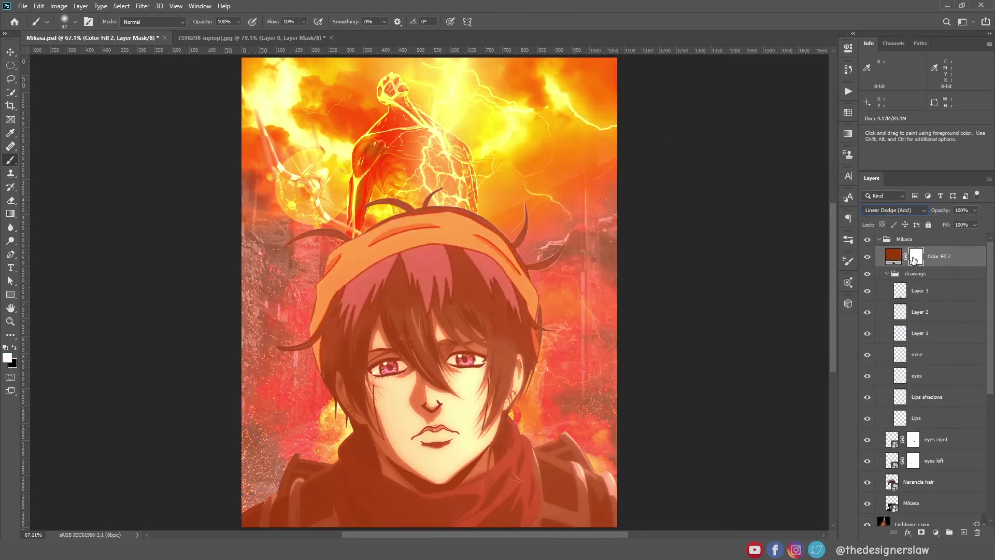
{"action": "key", "text": "ctrl+i"}
Step: Paint the red-brown glow onto the armour edge and the fiery background around the face
{"action": "scroll", "coordinate": [625, 378], "scroll_direction": "up", "scroll_amount": 3}
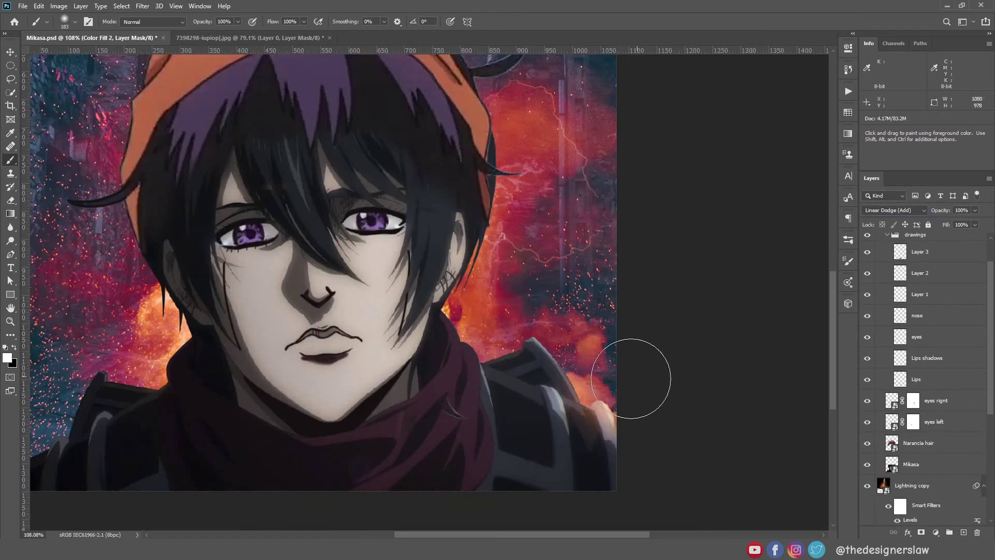
{"action": "mouse_move", "coordinate": [631, 378]}
{"action": "left_mouse_down"}
{"action": "mouse_move", "coordinate": [636, 362]}
{"action": "mouse_move", "coordinate": [600, 333]}
{"action": "mouse_move", "coordinate": [573, 278]}
{"action": "mouse_move", "coordinate": [482, 311]}
{"action": "mouse_move", "coordinate": [536, 213]}
{"action": "left_mouse_up"}
{"action": "scroll", "coordinate": [536, 213], "scroll_direction": "up", "scroll_amount": 2}
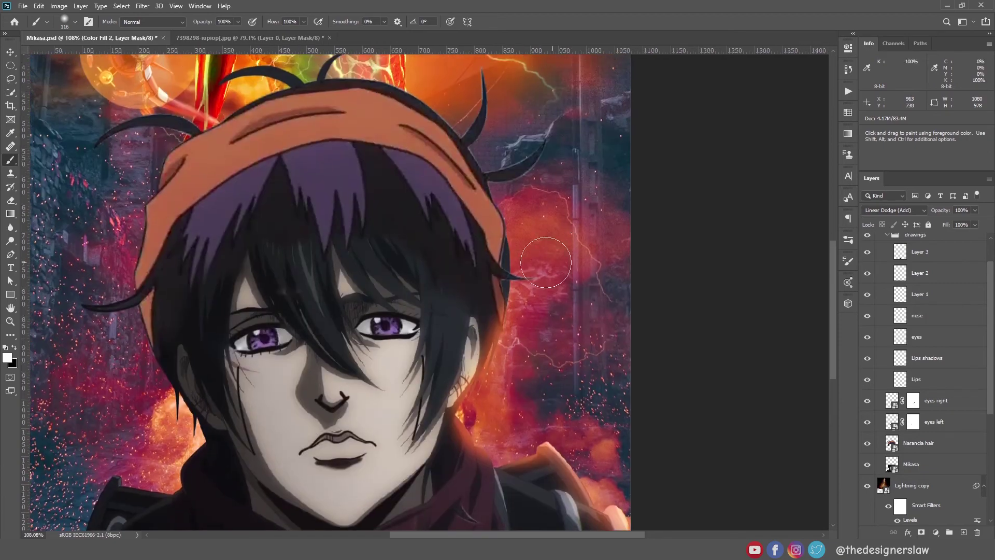
{"action": "scroll", "coordinate": [555, 247], "scroll_direction": "up", "scroll_amount": 2}
{"action": "mouse_move", "coordinate": [555, 247]}
{"action": "left_mouse_down"}
{"action": "mouse_move", "coordinate": [498, 259]}
{"action": "mouse_move", "coordinate": [383, 119]}
{"action": "mouse_move", "coordinate": [152, 191]}
{"action": "left_mouse_up"}
{"action": "scroll", "coordinate": [152, 191], "scroll_direction": "down", "scroll_amount": 2}
{"action": "mouse_move", "coordinate": [560, 156]}
{"action": "left_mouse_down"}
{"action": "mouse_move", "coordinate": [238, 270]}
{"action": "mouse_move", "coordinate": [218, 363]}
{"action": "left_mouse_up"}
{"action": "scroll", "coordinate": [215, 300], "scroll_direction": "down", "scroll_amount": 1}
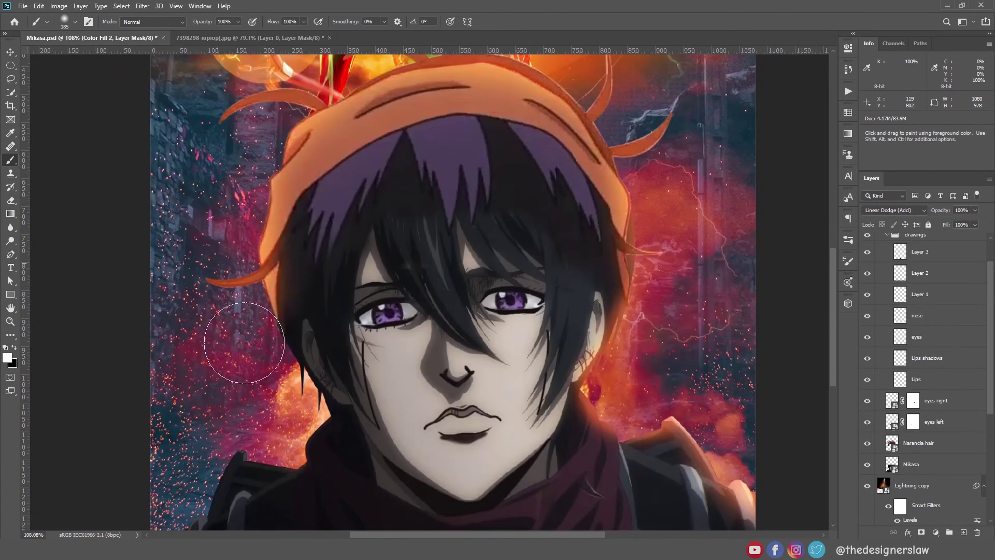
{"action": "left_click_drag", "start_coordinate": [215, 300], "coordinate": [269, 394]}
{"action": "scroll", "coordinate": [293, 279], "scroll_direction": "down", "scroll_amount": 2}
{"action": "mouse_move", "coordinate": [293, 279]}
{"action": "left_mouse_down"}
{"action": "mouse_move", "coordinate": [330, 323]}
{"action": "mouse_move", "coordinate": [267, 304]}
{"action": "left_mouse_up"}
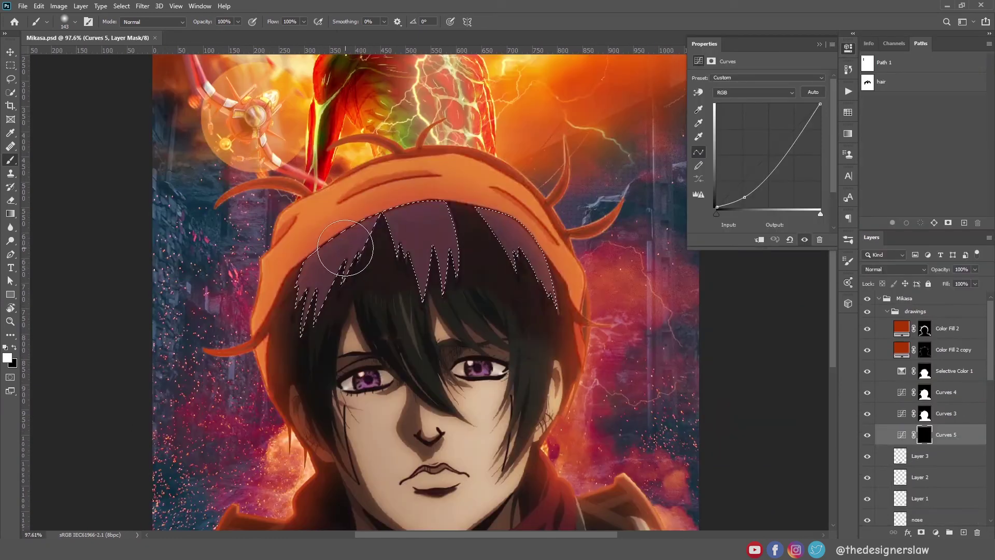
Step: Darken the hair and apply a Tilt-Shift blur to the top of the scene
{"action": "mouse_move", "coordinate": [358, 239]}
{"action": "left_mouse_down"}
{"action": "mouse_move", "coordinate": [311, 280]}
{"action": "mouse_move", "coordinate": [407, 239]}
{"action": "mouse_move", "coordinate": [518, 244]}
{"action": "left_mouse_up"}
{"action": "left_click", "coordinate": [143, 6]}
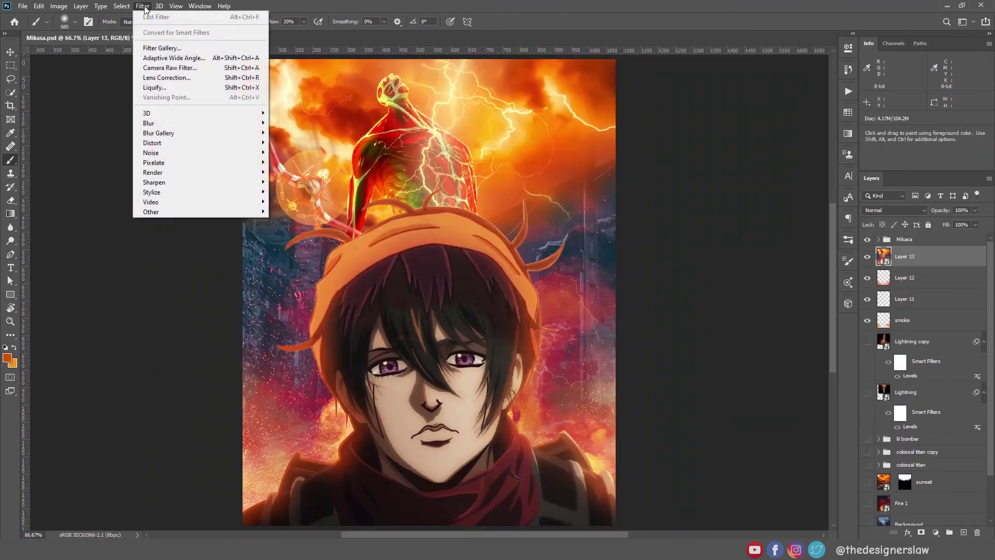
{"action": "mouse_move", "coordinate": [159, 136]}
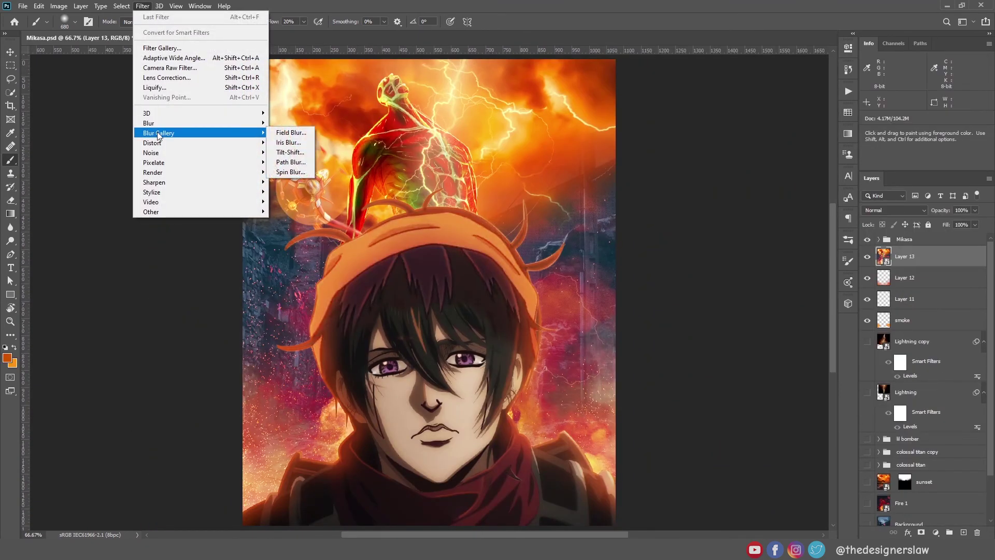
{"action": "left_click", "coordinate": [291, 152]}
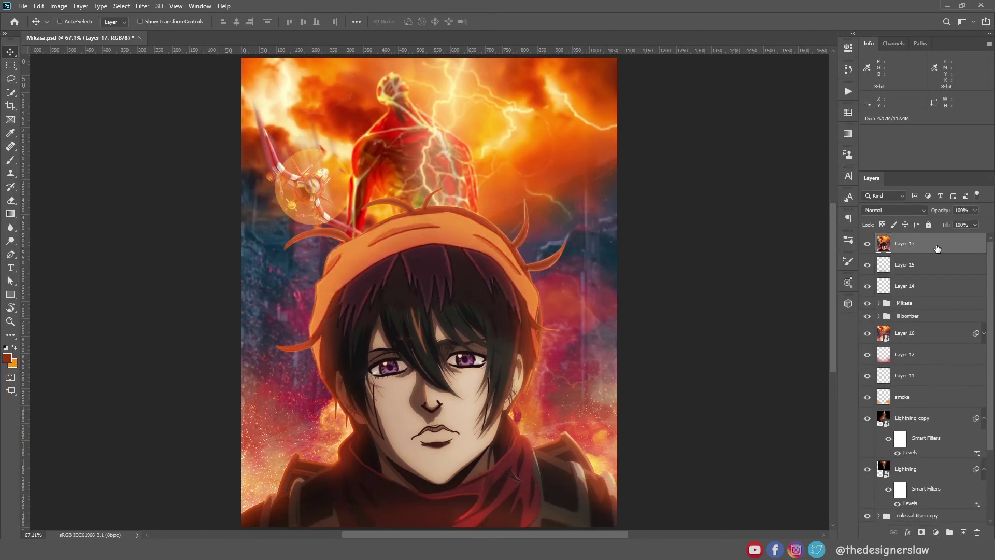
{"action": "right_click", "coordinate": [937, 248]}
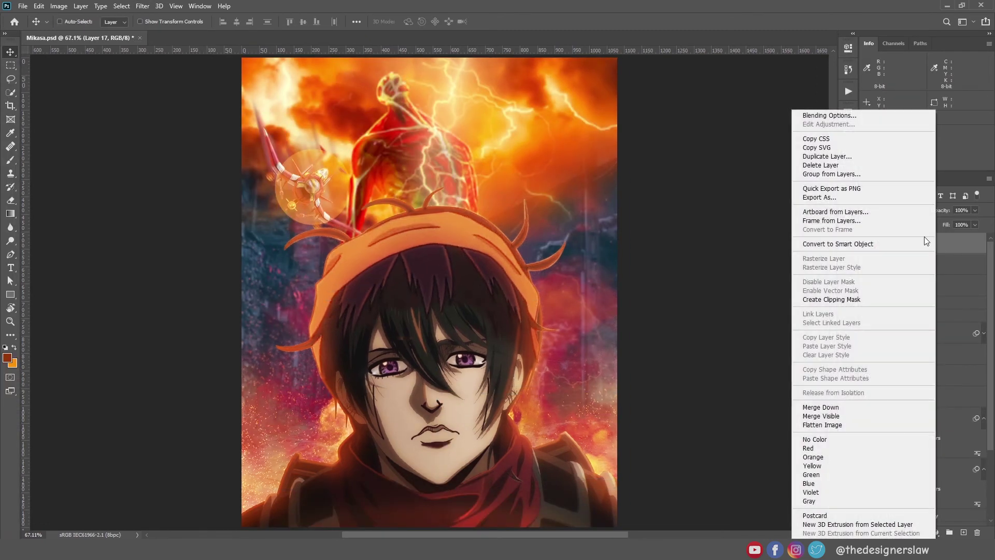
Step: Make Layer 17 a Smart Object and apply Camera Raw: Temperature +7, Exposure +0.10, Contrast +18, Highlights -6
{"action": "left_click", "coordinate": [892, 242]}
{"action": "left_click", "coordinate": [142, 5]}
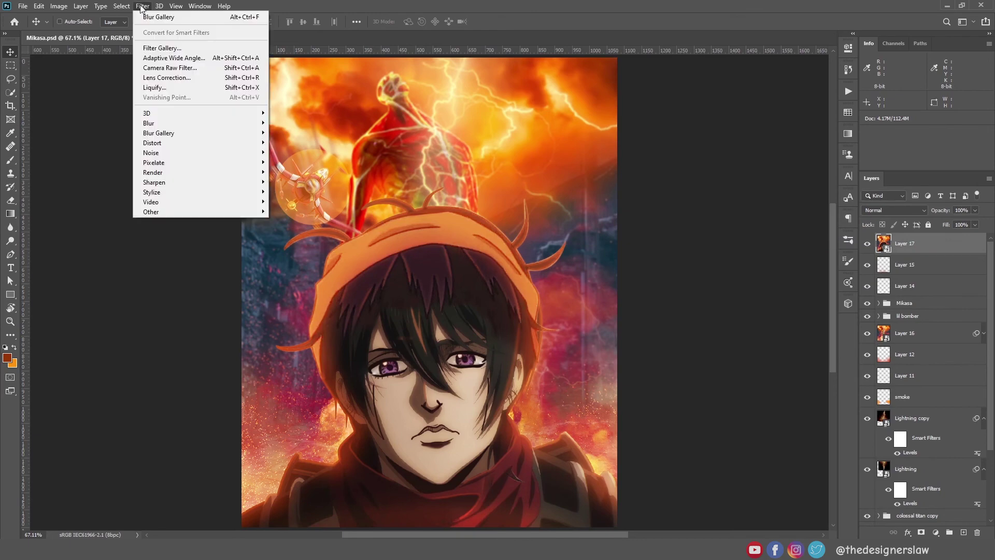
{"action": "left_click", "coordinate": [156, 68]}
{"action": "left_click", "coordinate": [834, 217]}
{"action": "double_click", "coordinate": [835, 217]}
{"action": "left_click", "coordinate": [824, 242]}
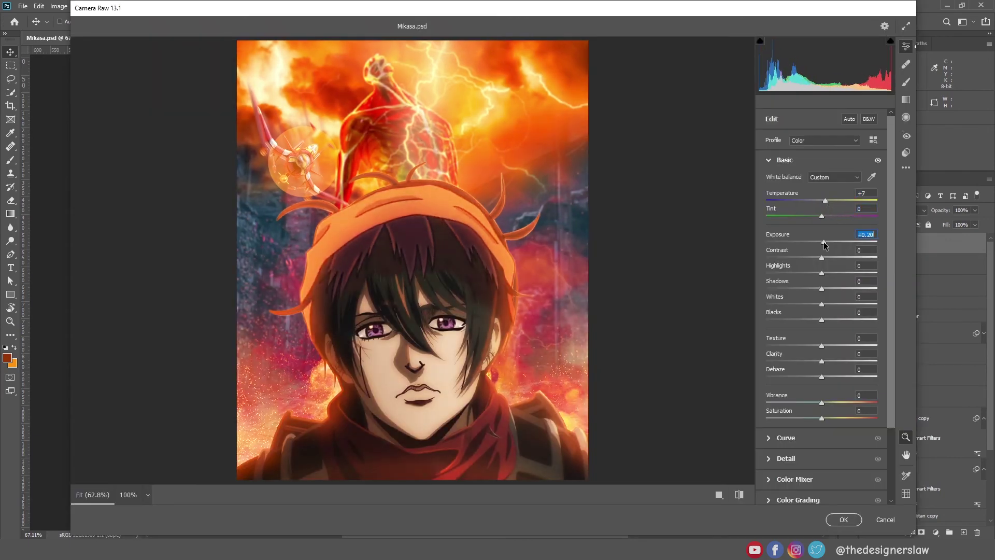
{"action": "left_click_drag", "start_coordinate": [822, 259], "coordinate": [809, 279]}
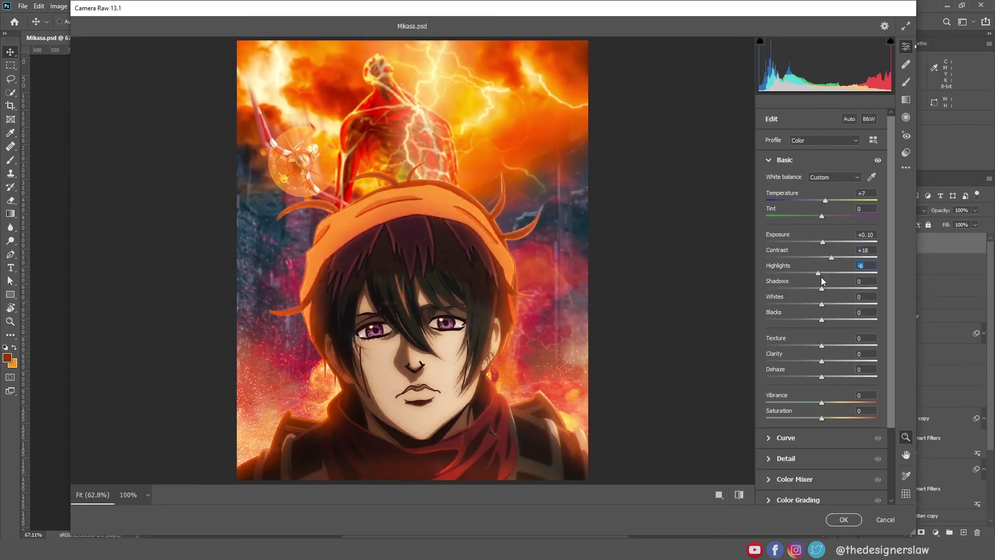
{"action": "key", "text": "Return"}
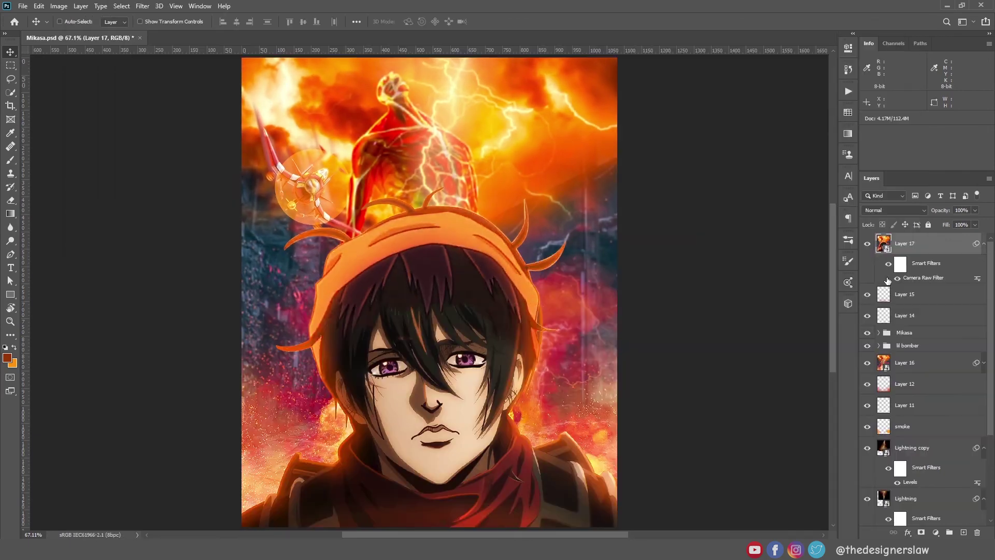
{"action": "left_click", "coordinate": [869, 247]}
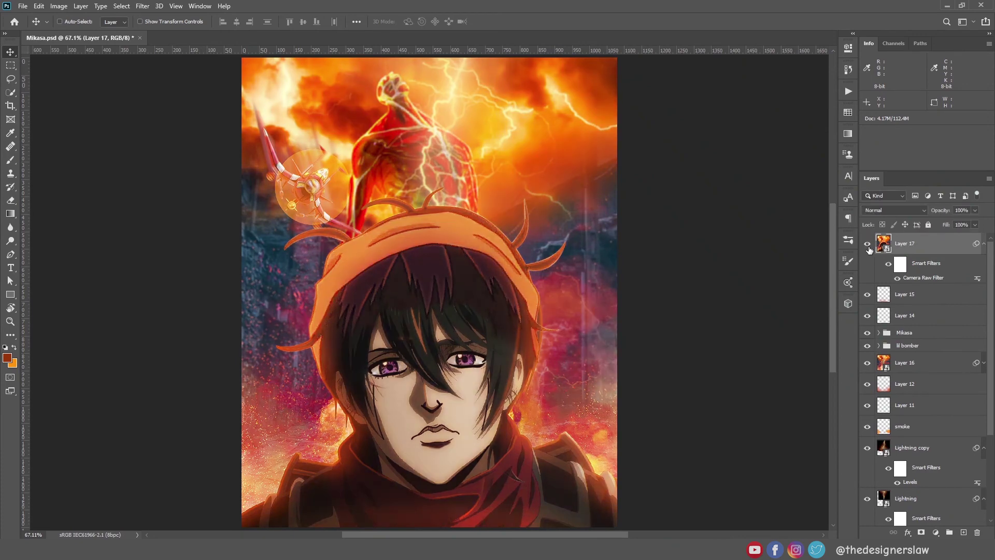
{"action": "left_click", "coordinate": [867, 389], "text": "alt"}
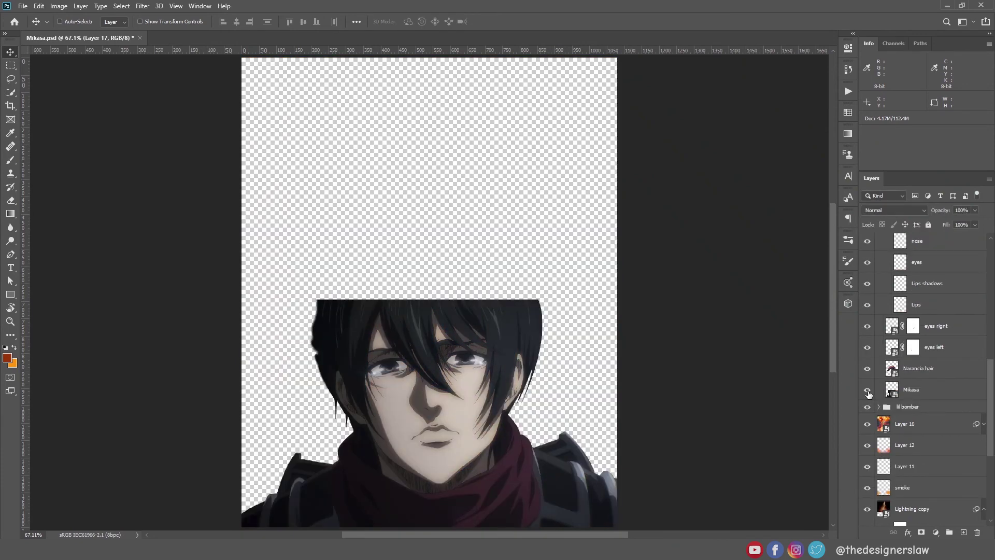
{"action": "left_click", "coordinate": [868, 389], "text": "alt"}
{"action": "left_click", "coordinate": [868, 391], "text": "alt"}
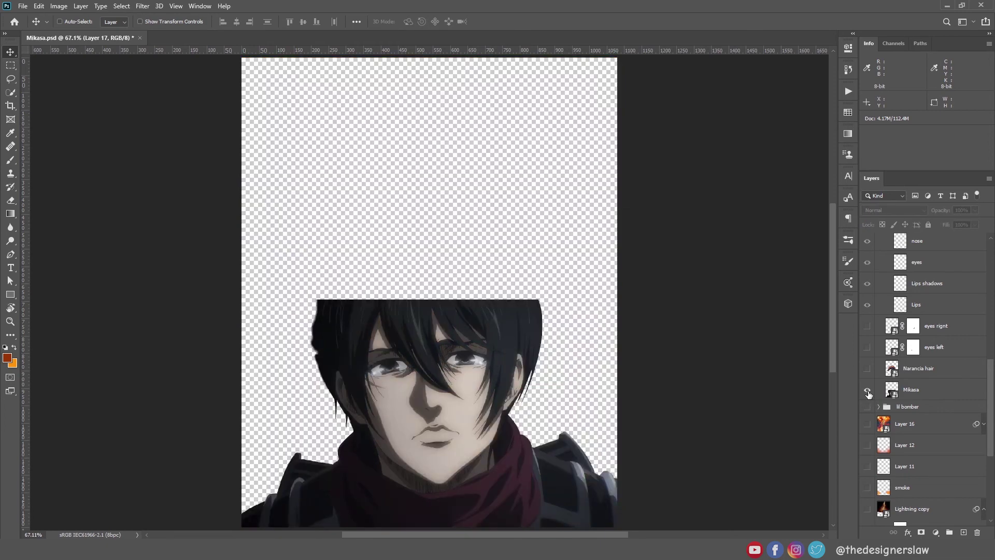
{"action": "left_click", "coordinate": [868, 391], "text": "alt"}
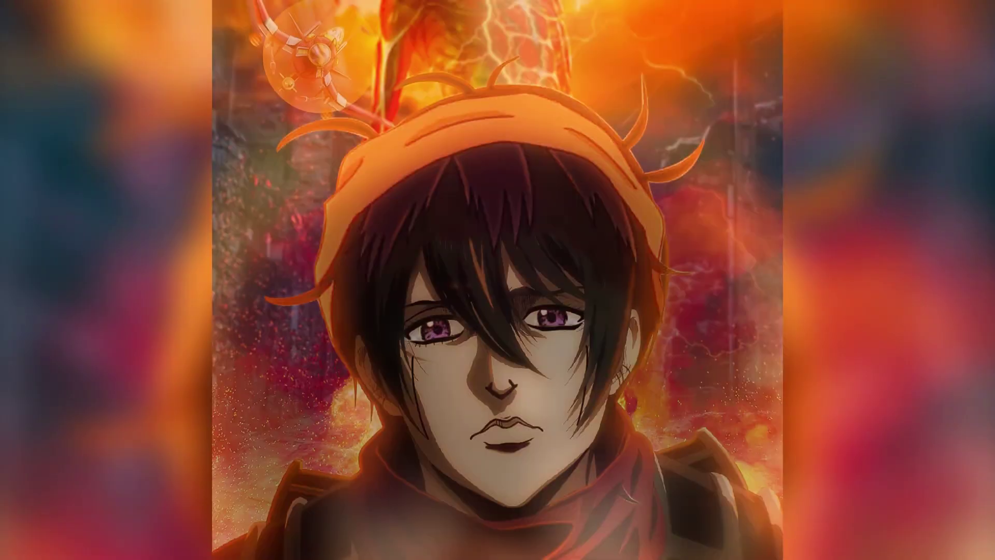